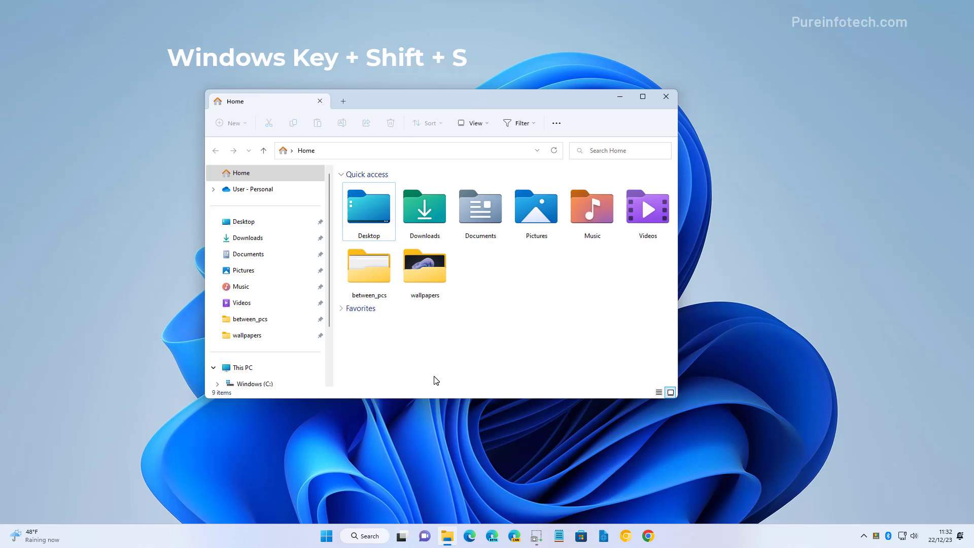
Step: Cancel a quick snip, launch Snipping Tool from an 'sn' Start search, and start a new snip
key("super+shift+s")
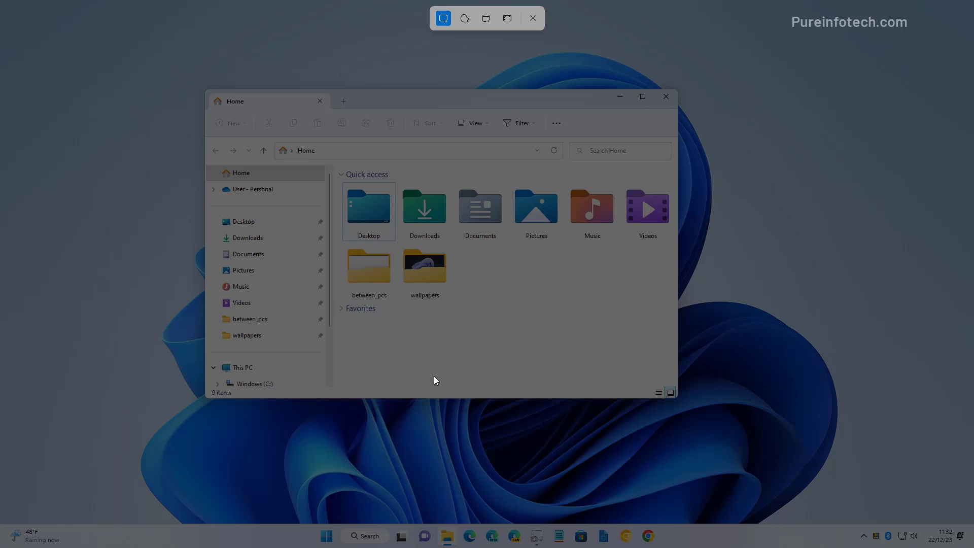
key("Escape")
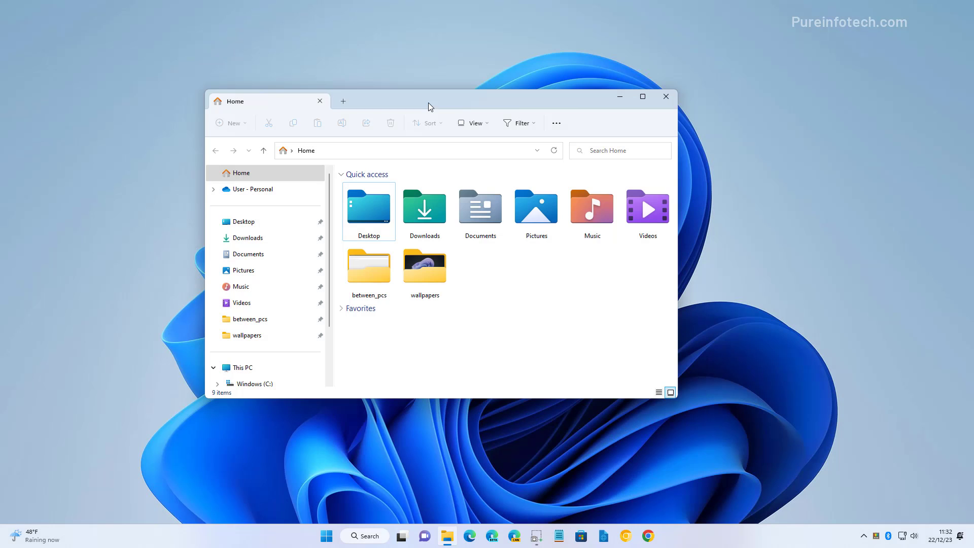
key("super")
type("sni")
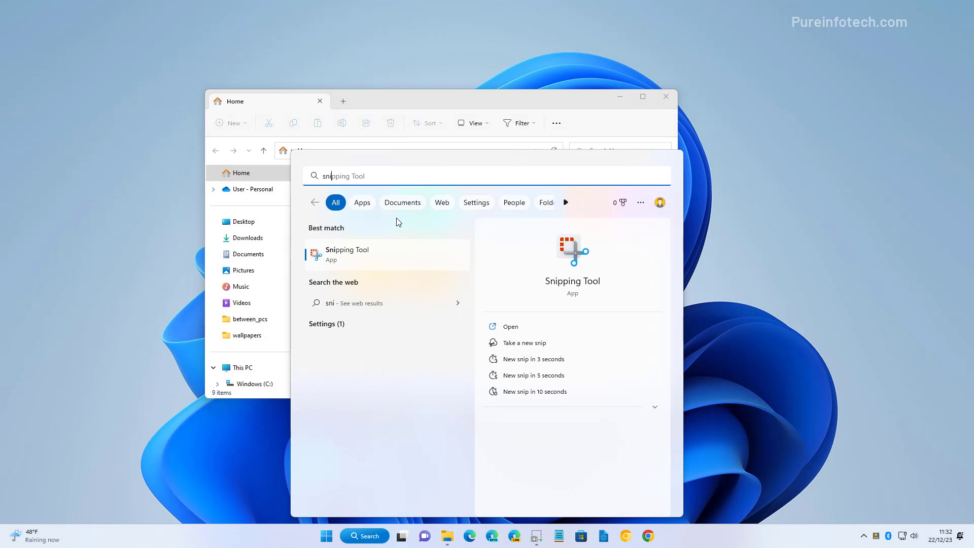
left_click(391, 253)
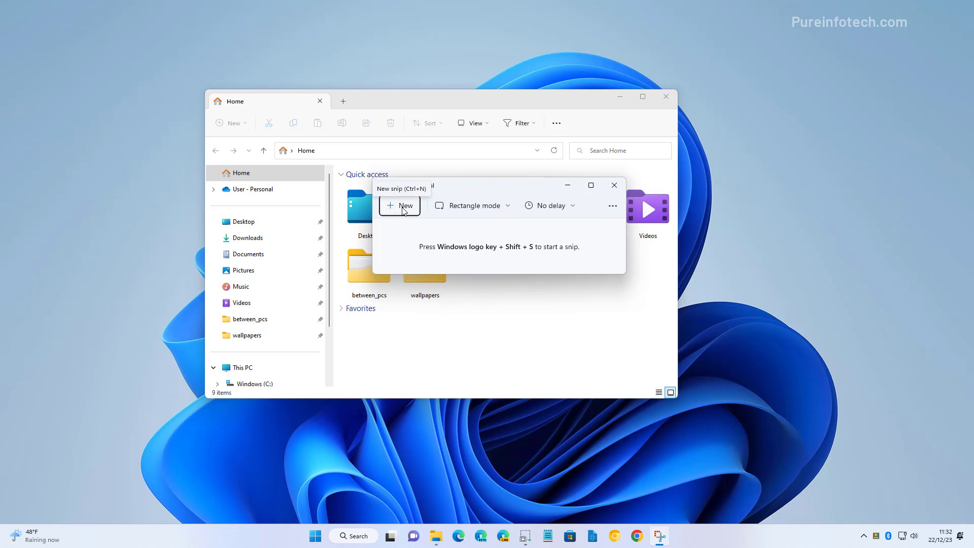
left_click(404, 208)
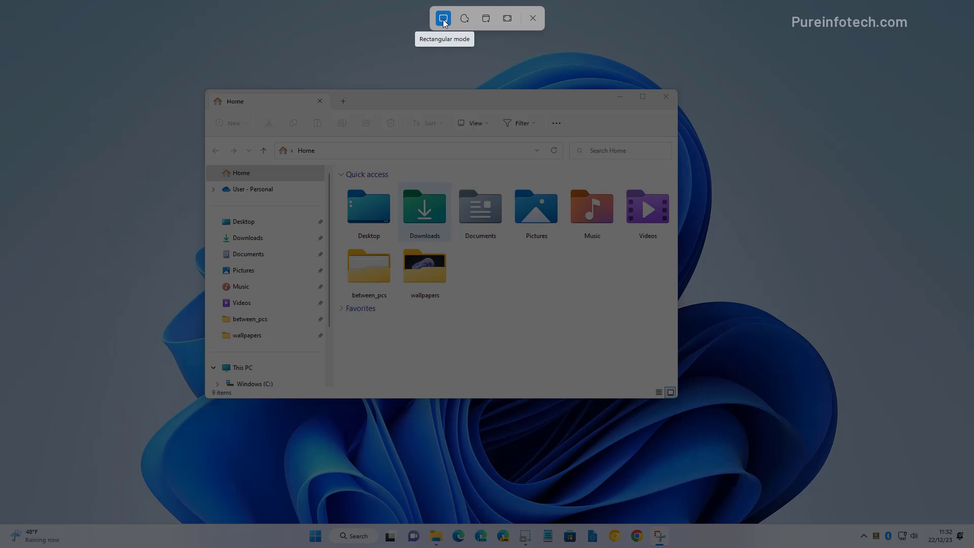
Step: Drag a rectangle around the whole File Explorer window to capture it
left_click_drag(200, 79, 685, 407)
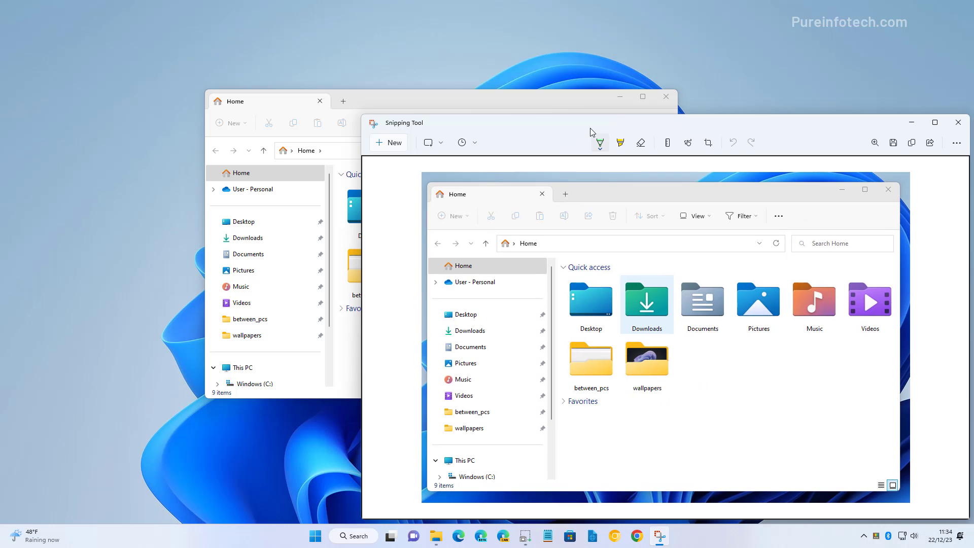
Step: Circle the Desktop and Downloads folders in green ink, then erase the loop
left_click_drag(590, 128, 455, 85)
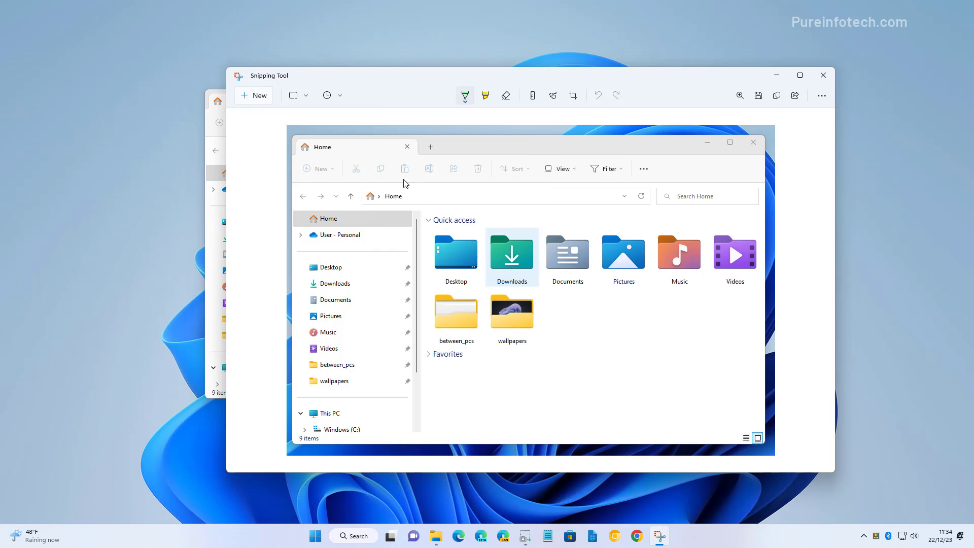
mouse_move(419, 183)
left_mouse_down()
mouse_move(495, 306)
mouse_move(415, 171)
left_mouse_up()
left_click(505, 95)
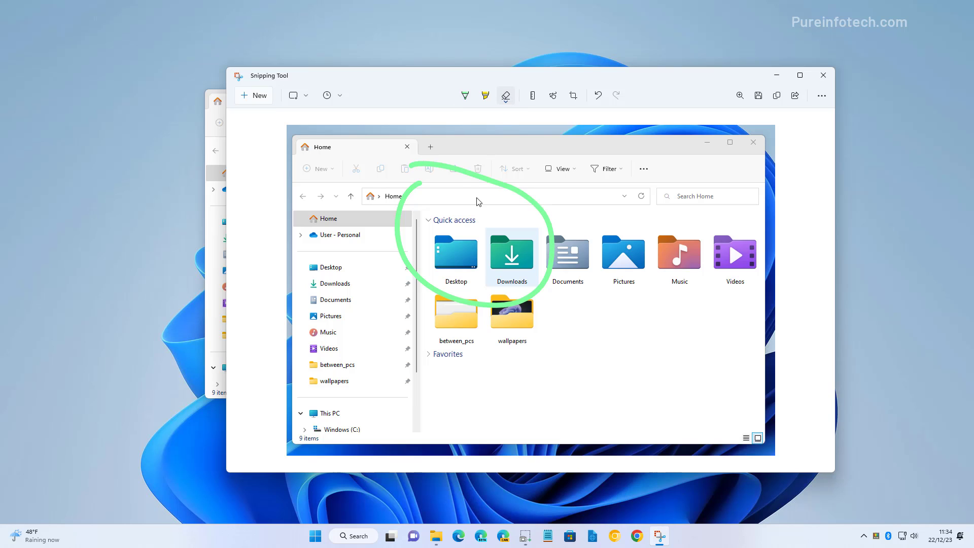
left_click_drag(497, 175, 481, 227)
Step: Highlight in yellow along a ruler below the address bar, then scribble yellow over Desktop
left_click(532, 96)
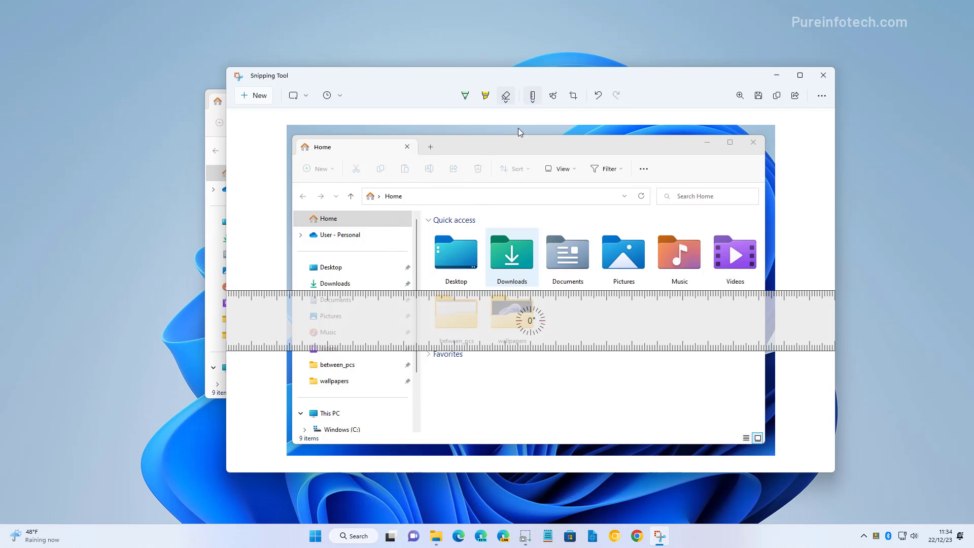
left_click_drag(536, 325, 549, 227)
left_click(485, 95)
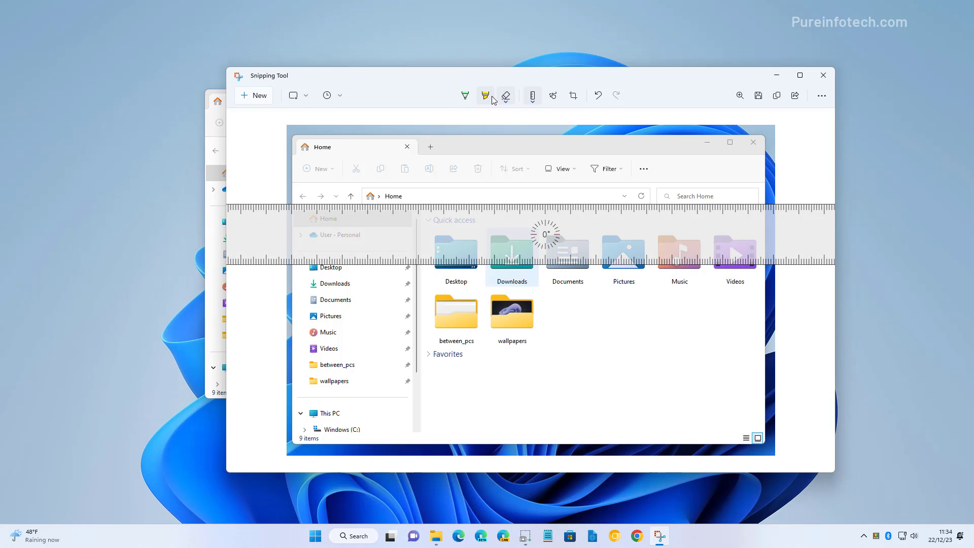
mouse_move(412, 201)
left_mouse_down()
mouse_move(615, 206)
mouse_move(620, 315)
left_mouse_up()
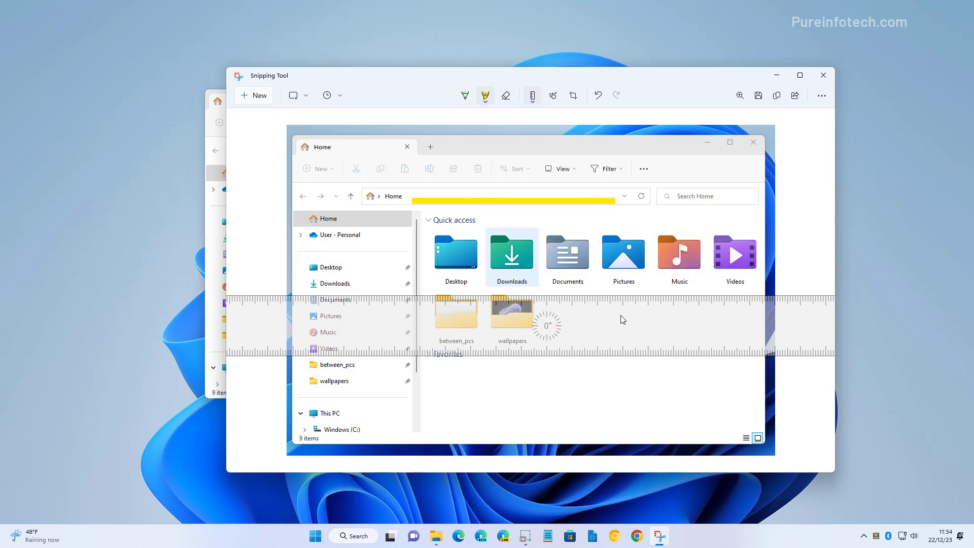
left_click(557, 99)
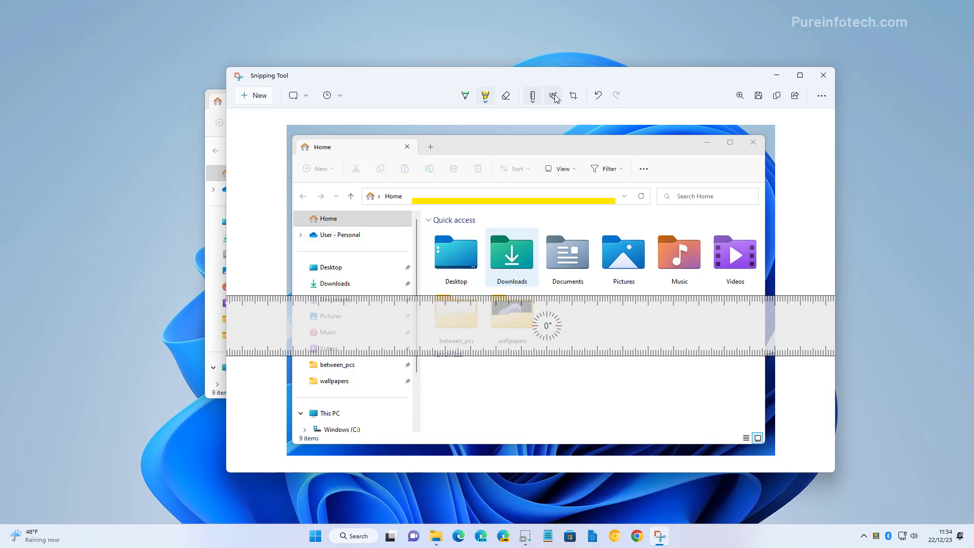
mouse_move(459, 250)
left_mouse_down()
mouse_move(449, 209)
mouse_move(548, 200)
mouse_move(548, 258)
mouse_move(623, 243)
mouse_move(667, 216)
left_mouse_up()
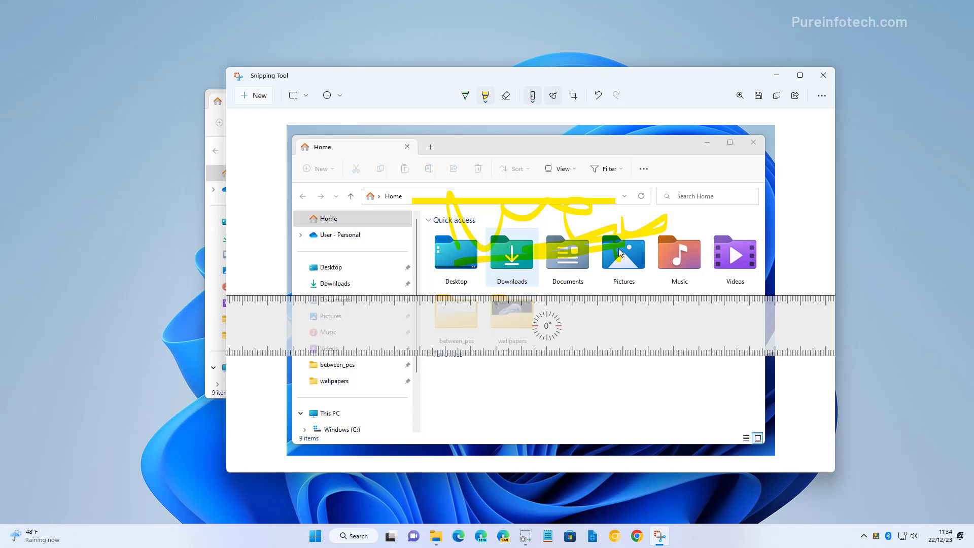
Step: Crop the snip slightly tighter by pulling both corners inward
left_click(574, 95)
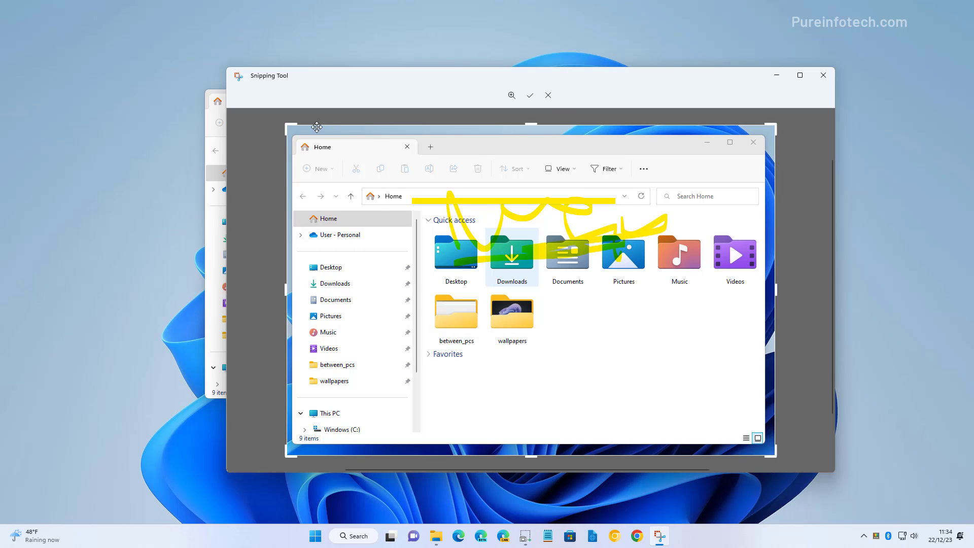
left_click_drag(288, 126, 295, 137)
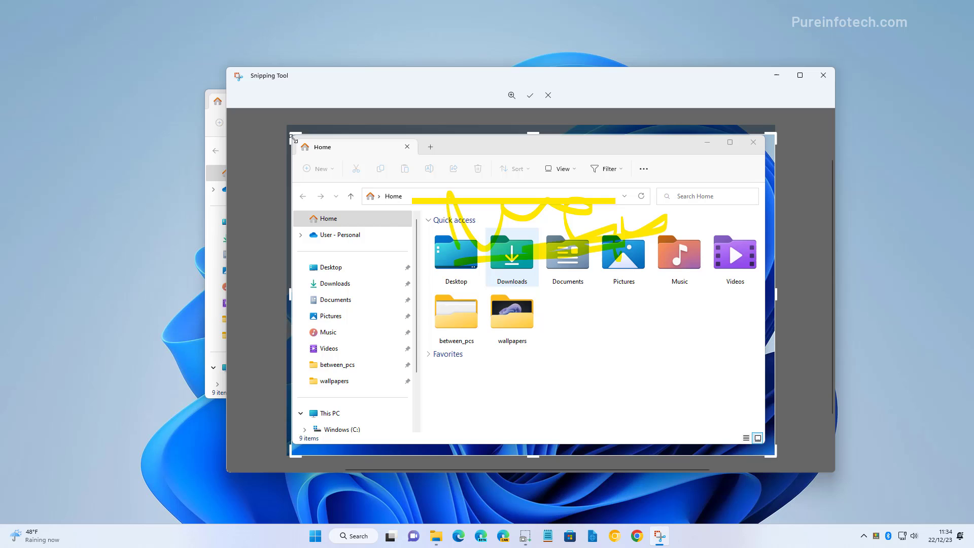
left_click_drag(772, 453, 762, 444)
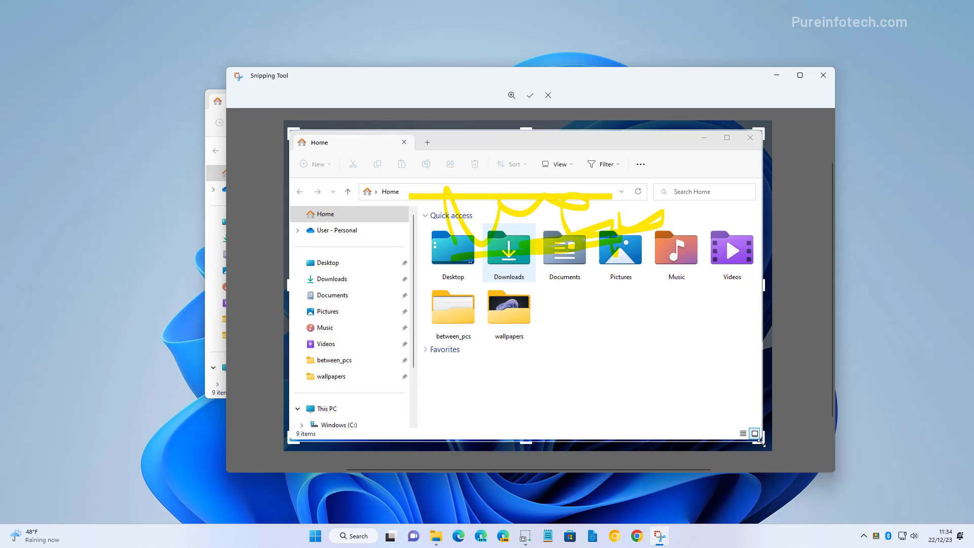
left_click(530, 99)
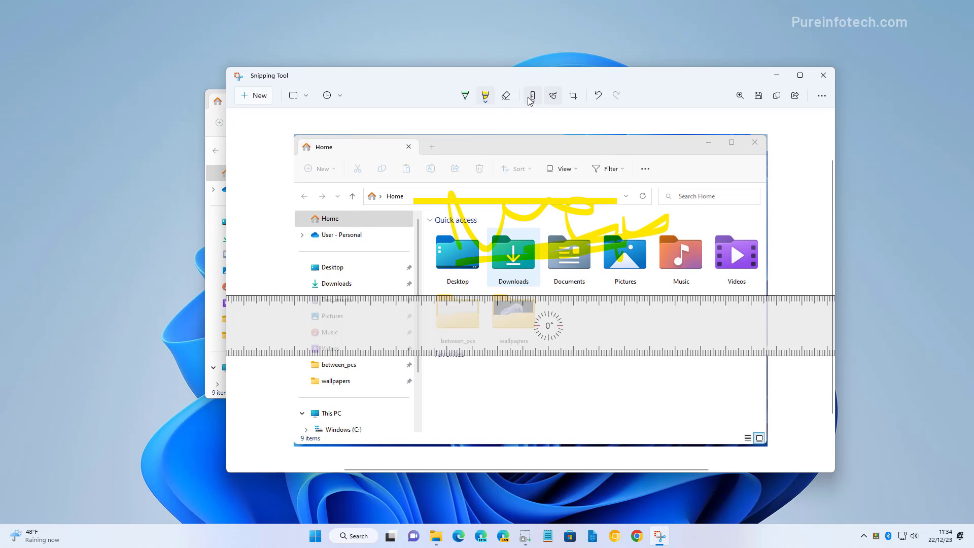
Step: Remove the freehand yellow squiggles with undo, keeping the straight highlight
left_click(600, 96)
left_click(615, 97)
left_click(599, 97)
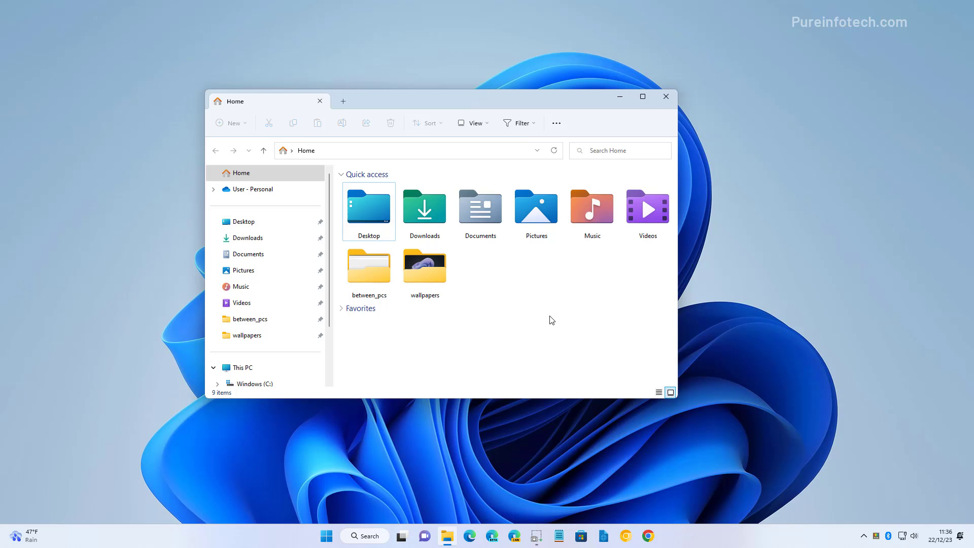
Step: Take a freeform snip over the Explorer window, open it in the editor, then close it
key("super+shift+s")
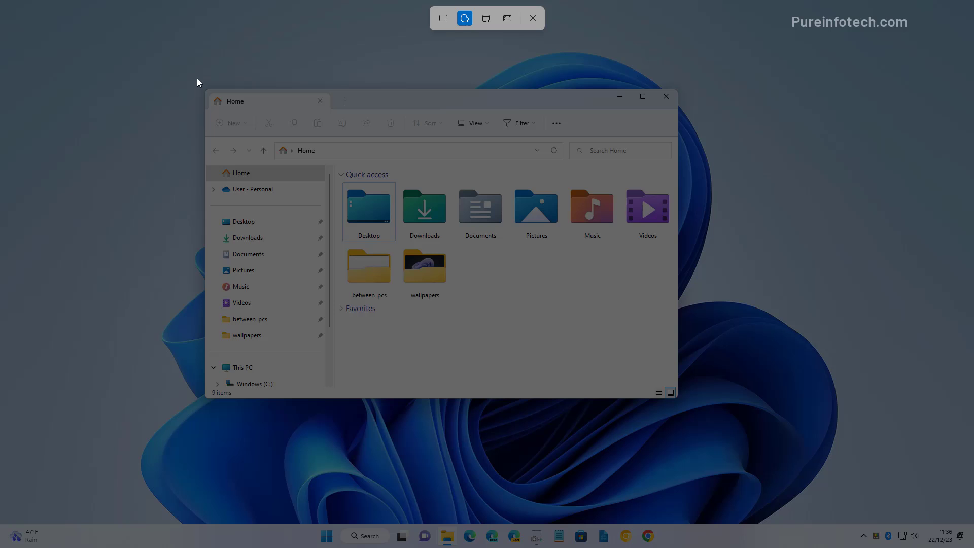
mouse_move(197, 78)
left_mouse_down()
mouse_move(179, 212)
mouse_move(218, 281)
mouse_move(319, 338)
mouse_move(504, 316)
mouse_move(550, 166)
mouse_move(479, 81)
mouse_move(305, 42)
mouse_move(197, 78)
left_mouse_up()
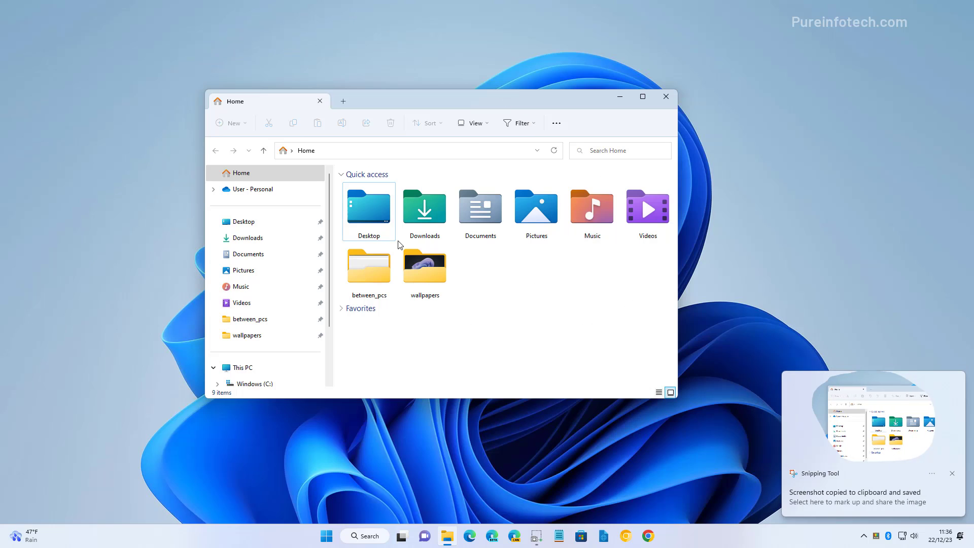
left_click(888, 441)
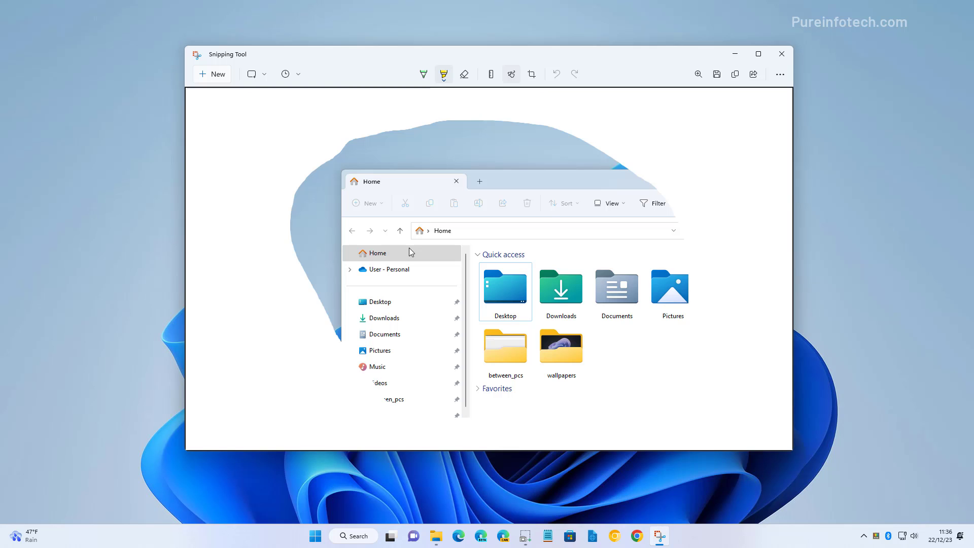
left_click(779, 55)
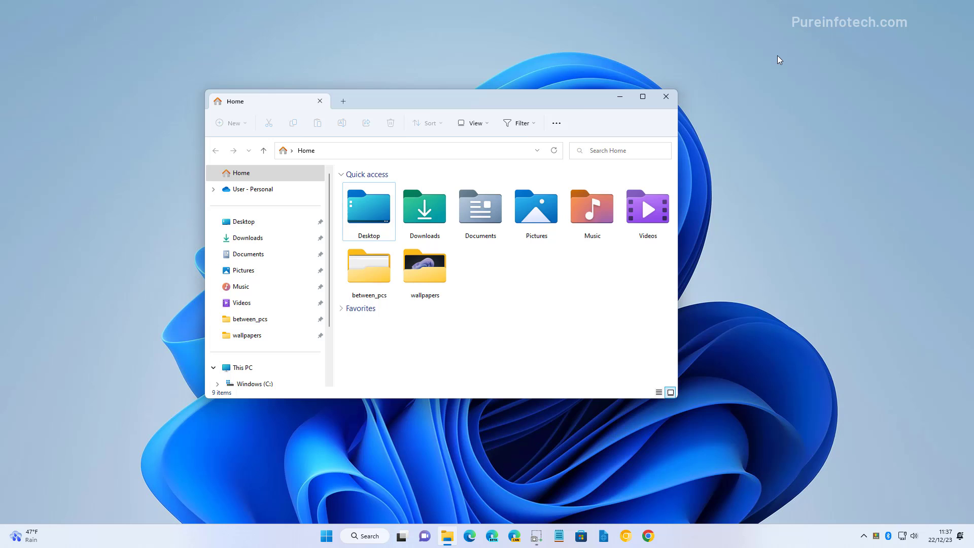
Step: Capture the File Explorer window as a window snip, review it, then close the editor
key("super+shift+s")
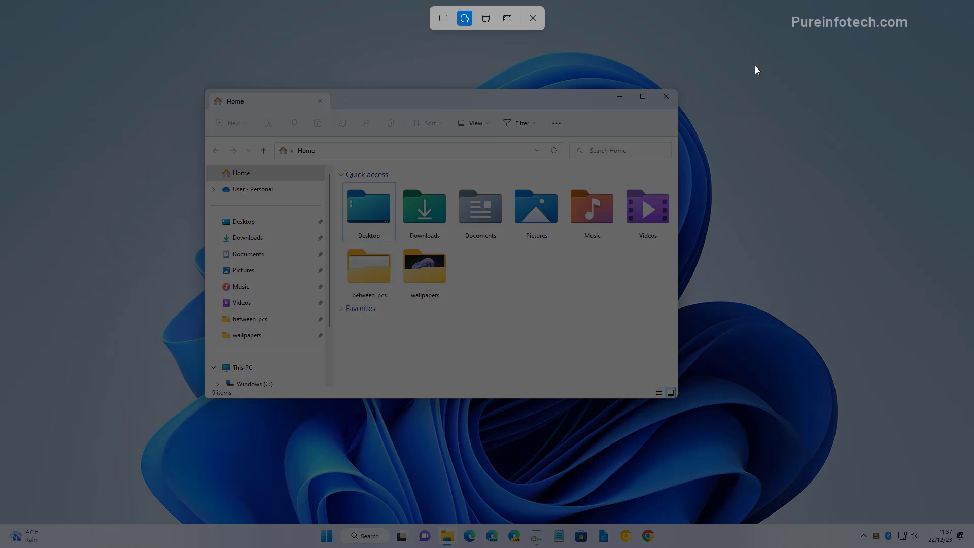
left_click(488, 20)
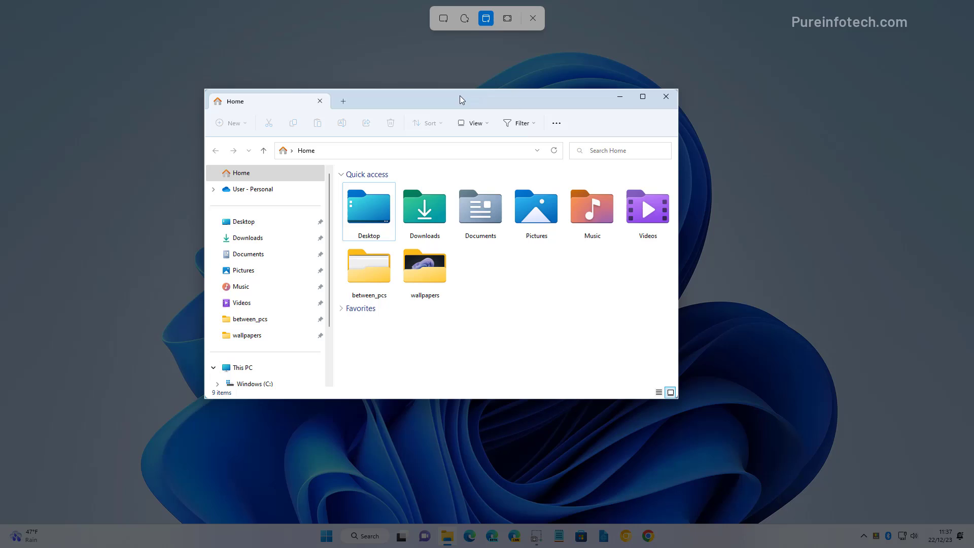
left_click(382, 98)
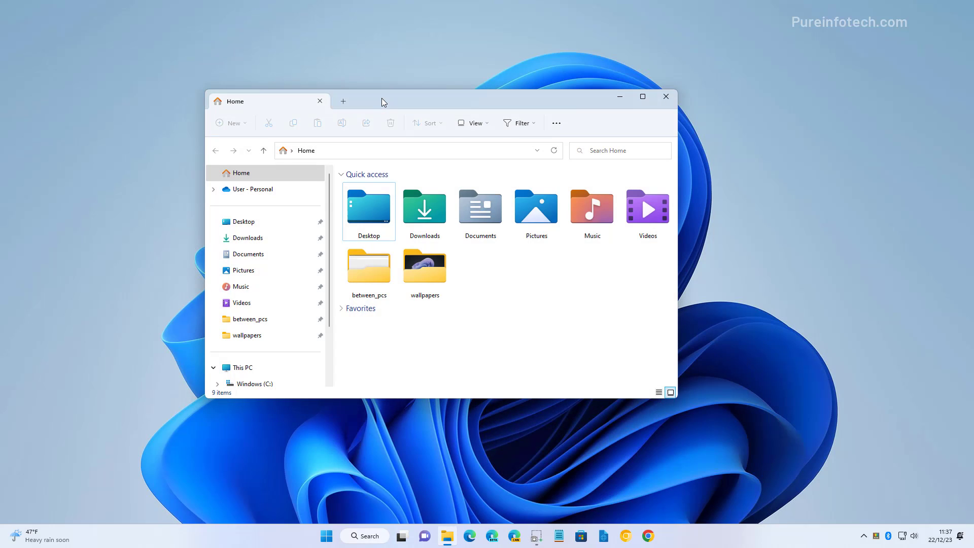
left_click(877, 439)
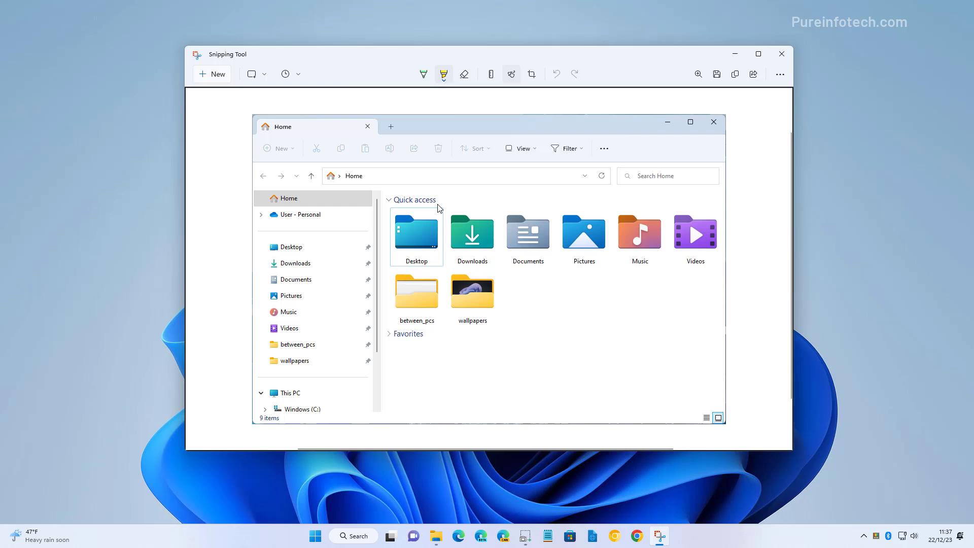
left_click(781, 56)
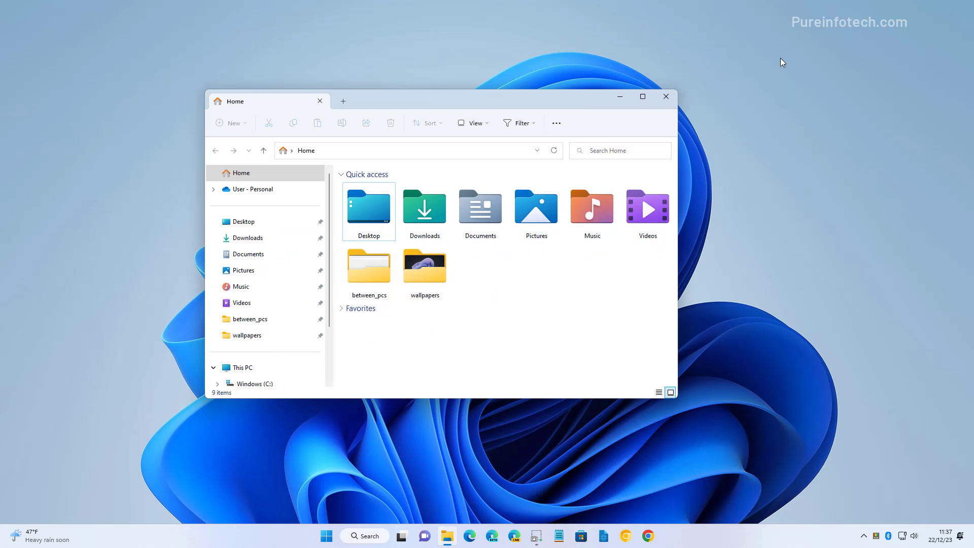
Step: Take a full-screen snip of the desktop, Explorer window and taskbar
key("super+shift+s")
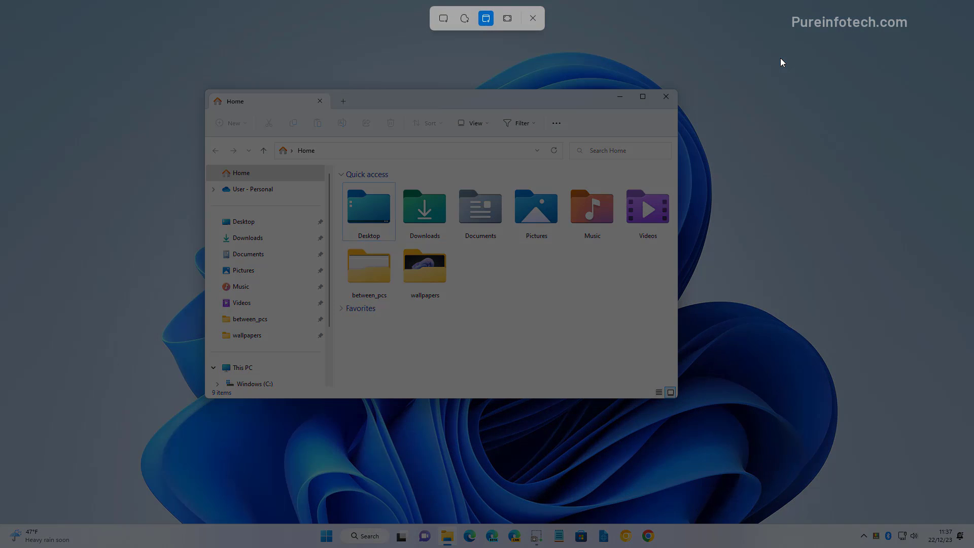
left_click(507, 19)
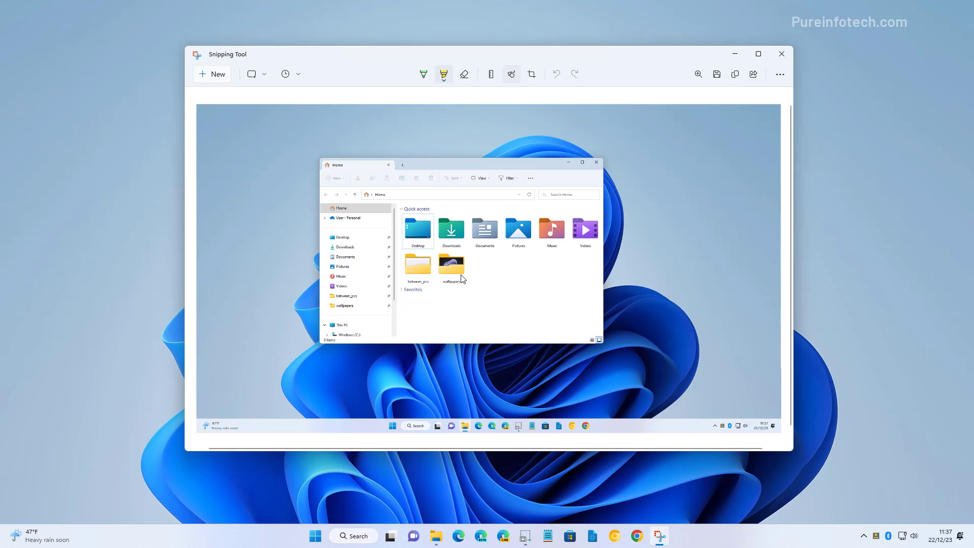
Step: Switch the snip mode to Window and display the delay options
left_click(257, 75)
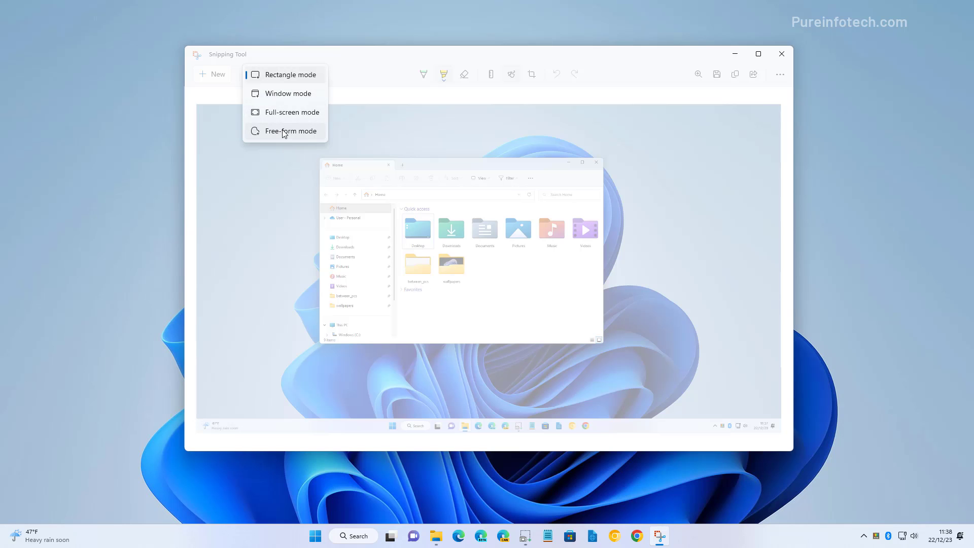
left_click(276, 94)
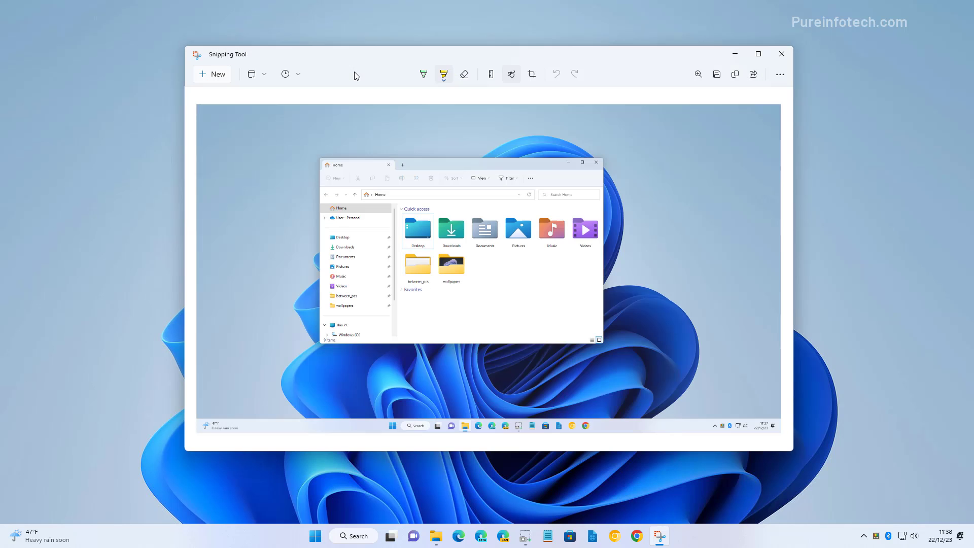
left_click(287, 76)
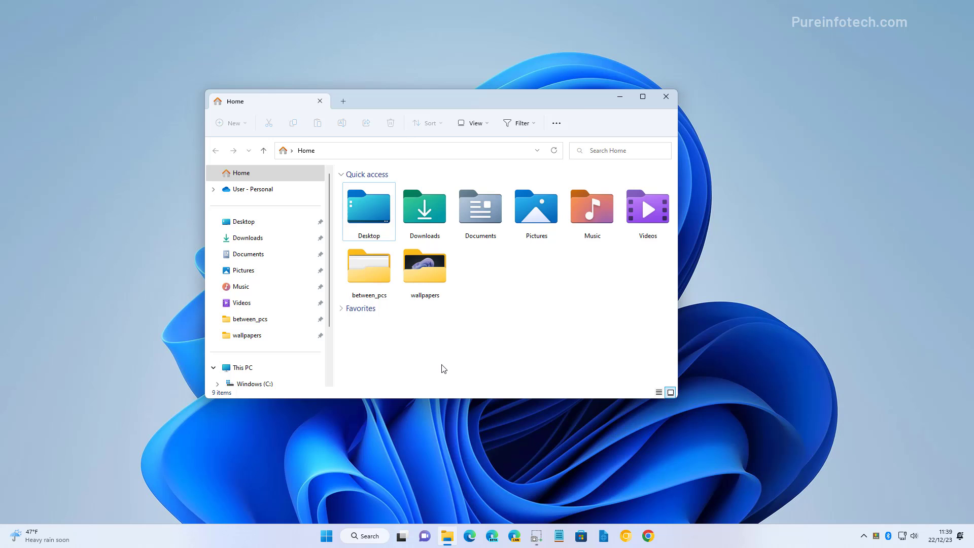
Step: Relaunch Snipping Tool, minimise Explorer, centre the app window and show its '...' options
key("super")
type("sn")
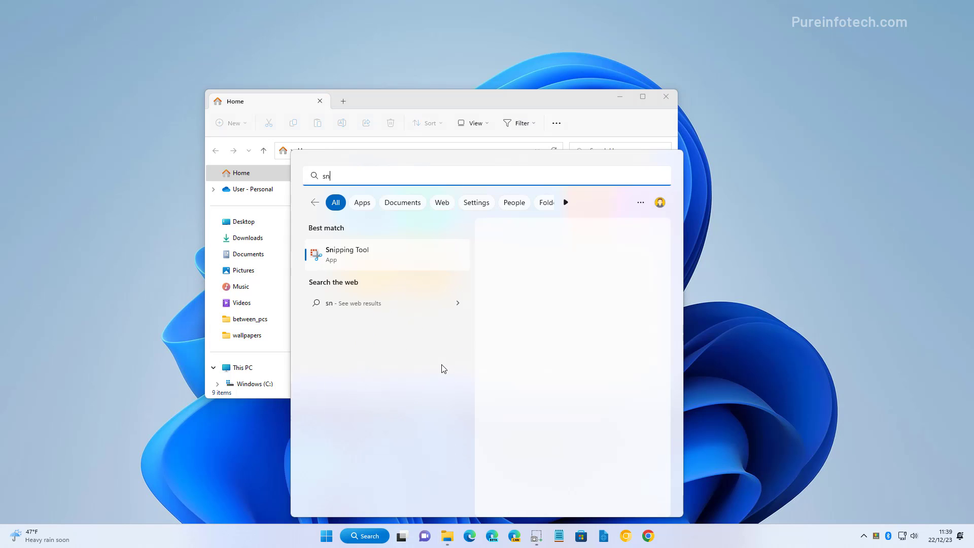
left_click(378, 256)
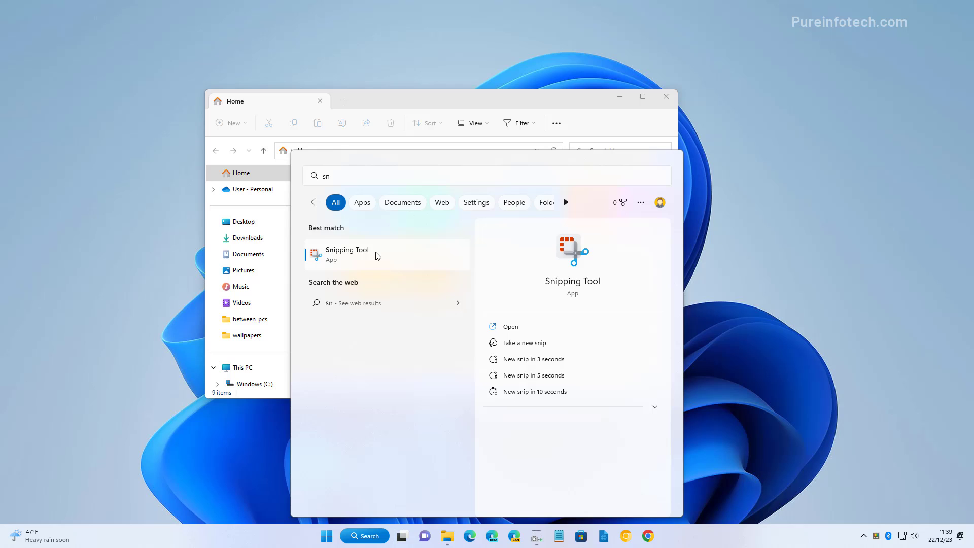
left_click(621, 97)
left_click_drag(326, 59, 472, 135)
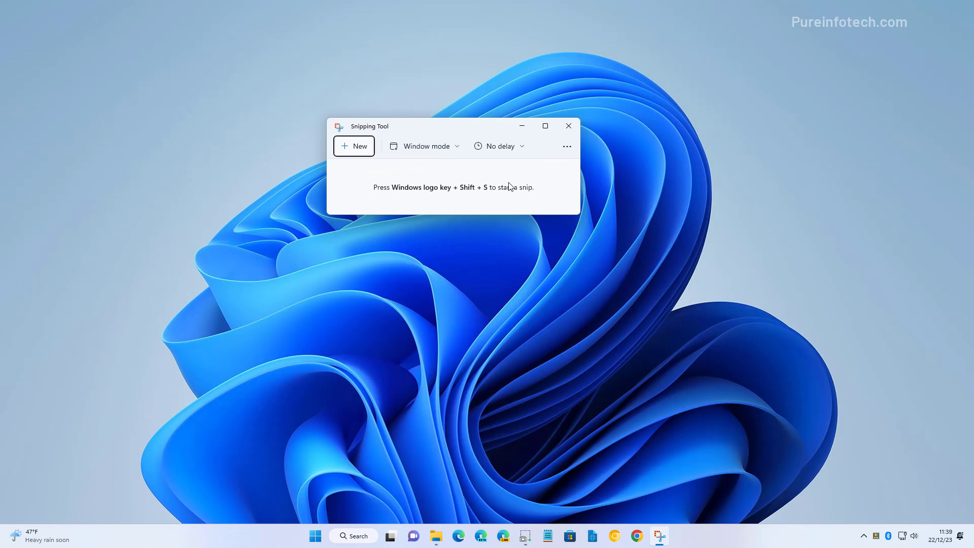
left_click(567, 146)
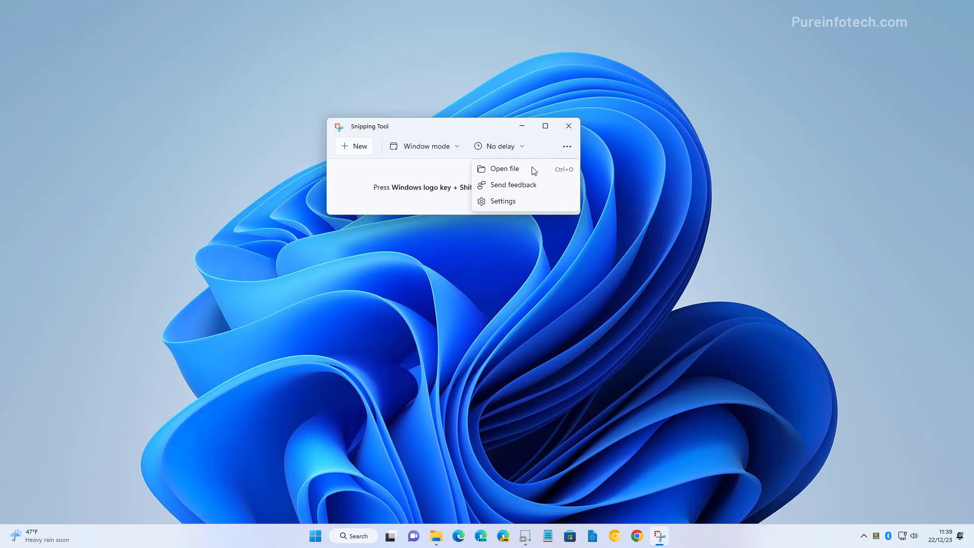
Step: Open Settings from the '...' menu
left_click(504, 201)
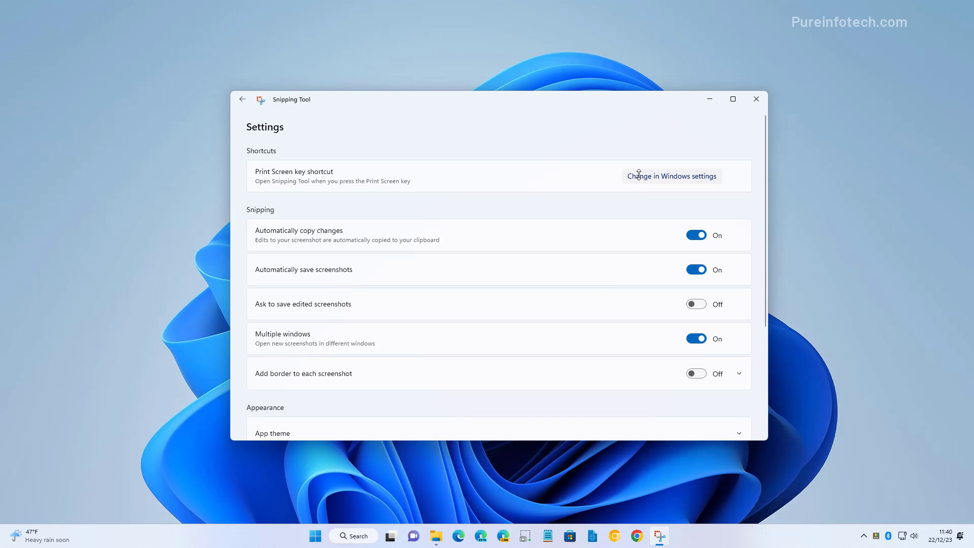
Step: On the Windows Keyboard accessibility page, switch on 'Use the Print screen button to open screen snipping'
left_click(639, 175)
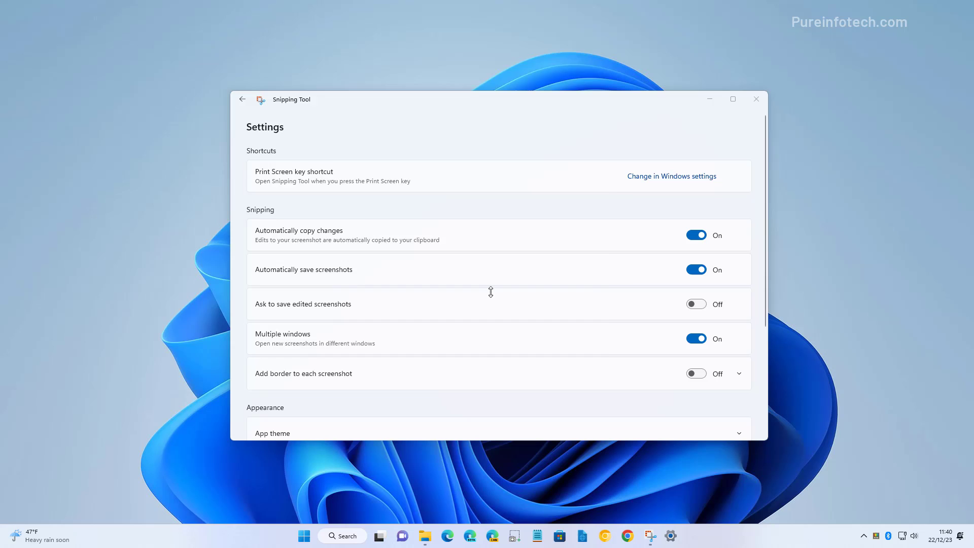
scroll(390, 298, "down", 5)
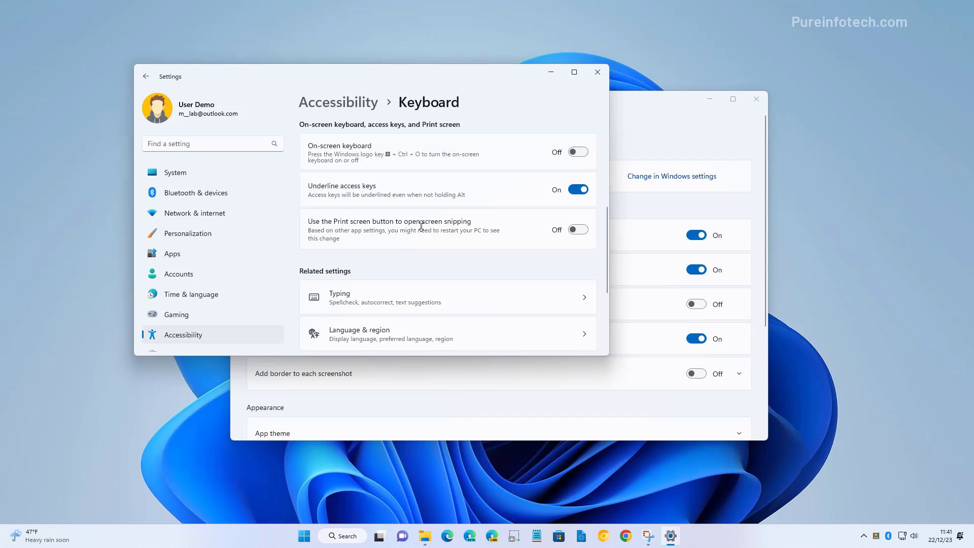
left_click(584, 230)
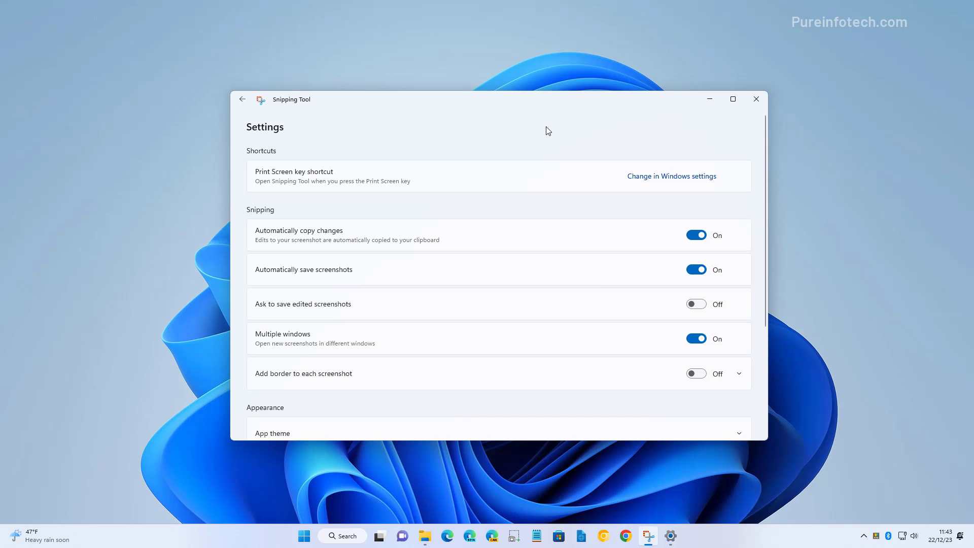
key("Print")
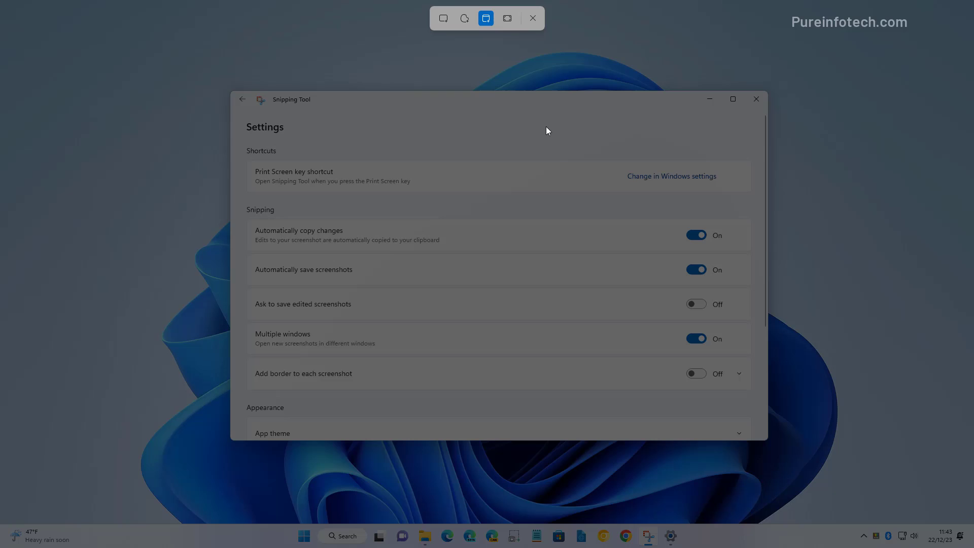
key("Escape")
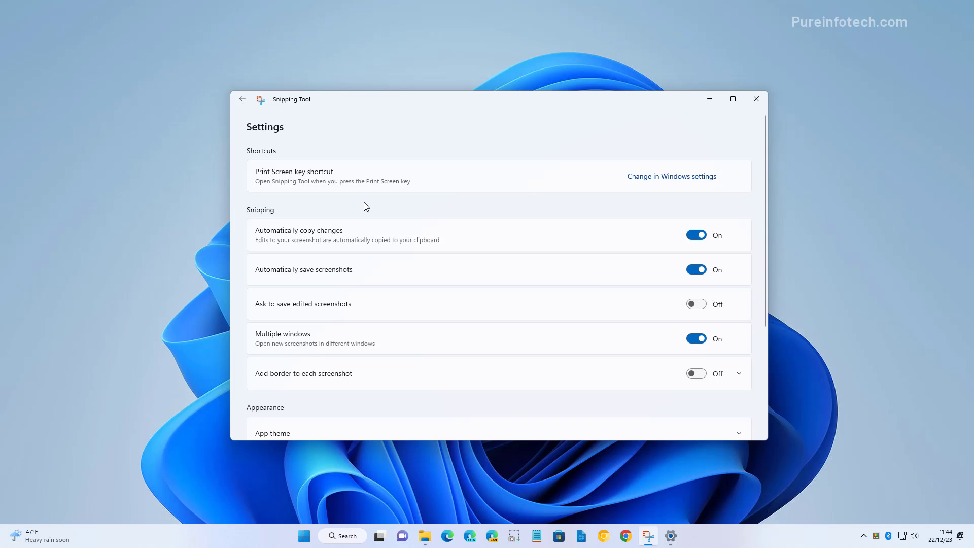
Step: Expand the App theme choices, return to the main capture page, and close Snipping Tool
scroll(363, 243, "down", 3)
left_click(359, 283)
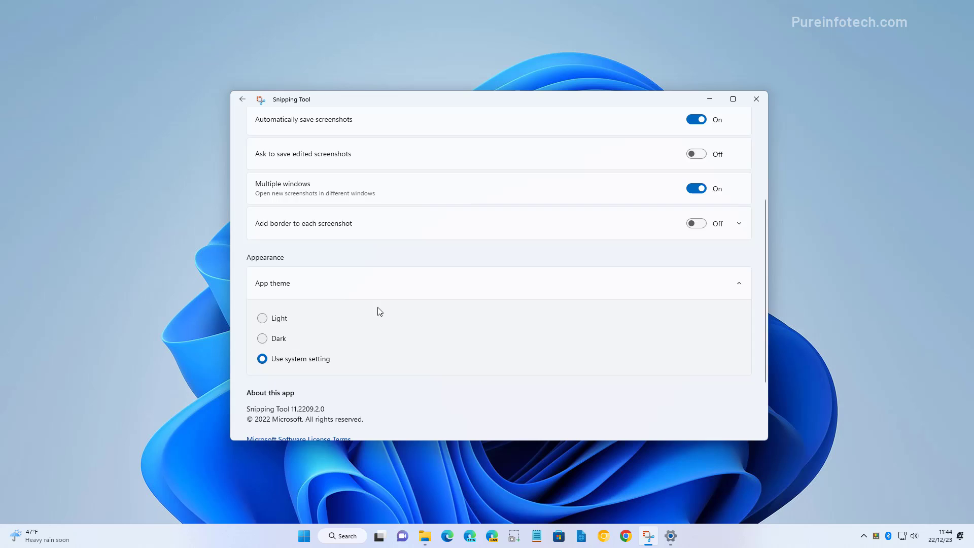
key("alt+Left")
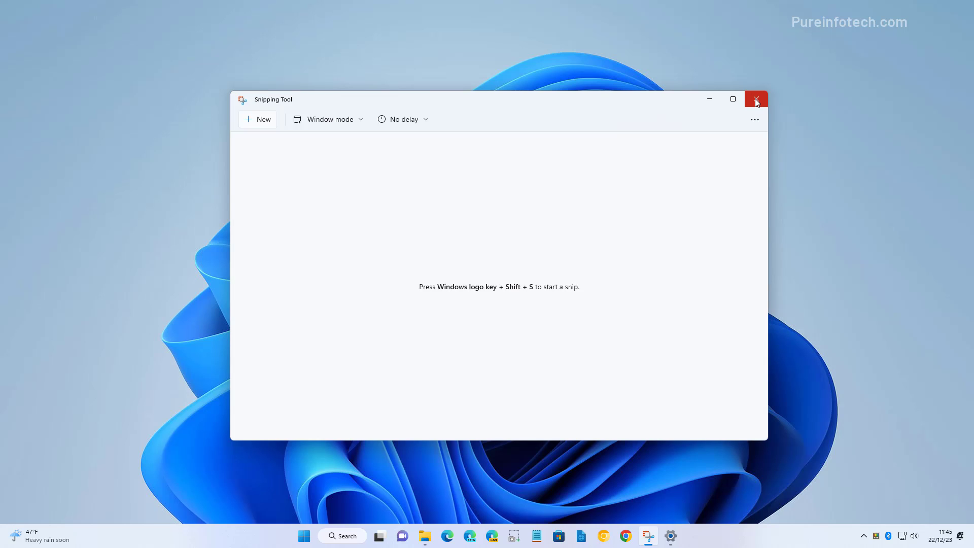
left_click(756, 101)
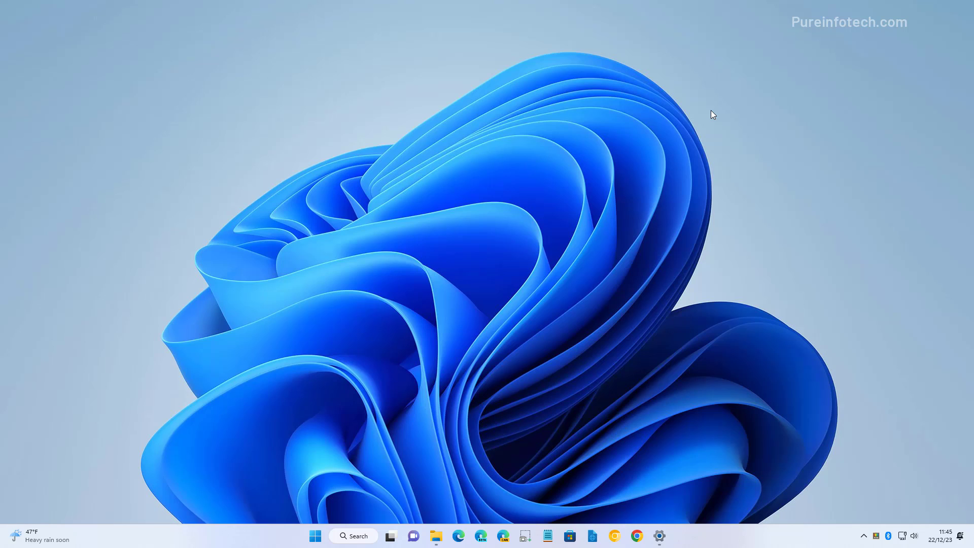
Step: Browse to Pictures > Screenshots in File Explorer and open Screenshot_20221223_113746.png in Photos
left_click(436, 536)
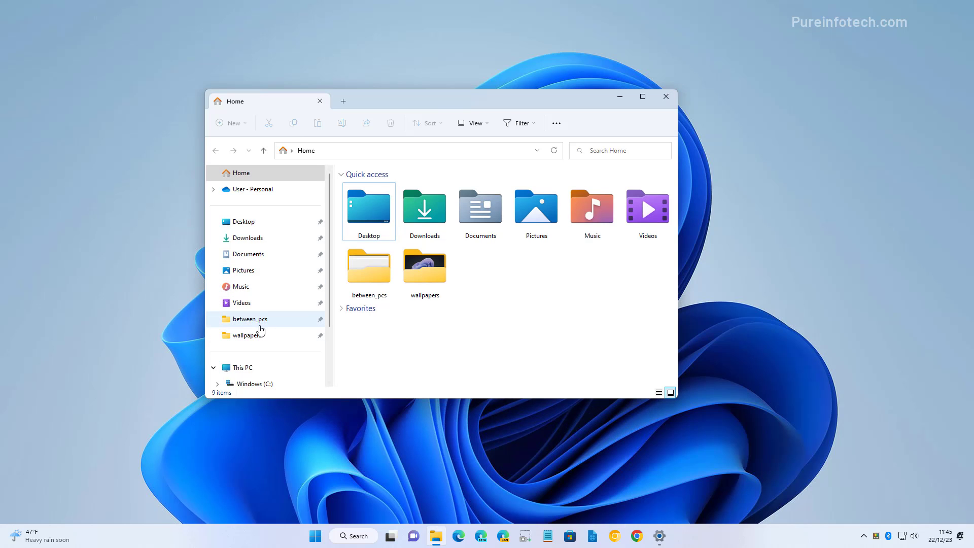
left_click(251, 273)
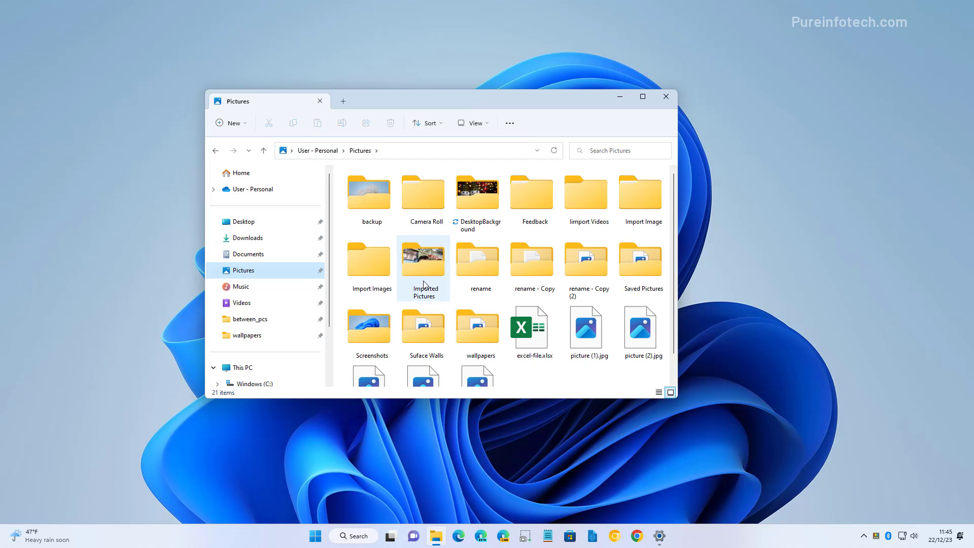
left_click(371, 338)
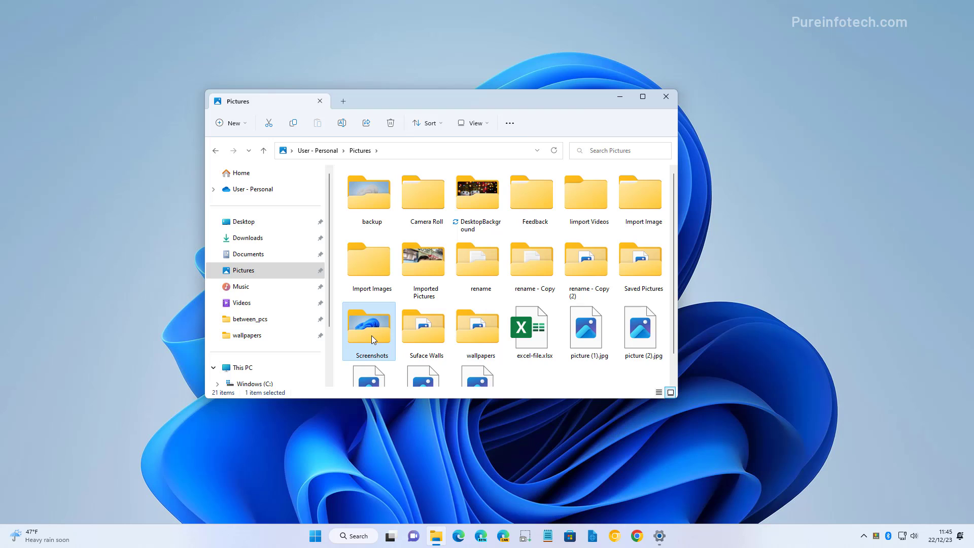
double_click(371, 336)
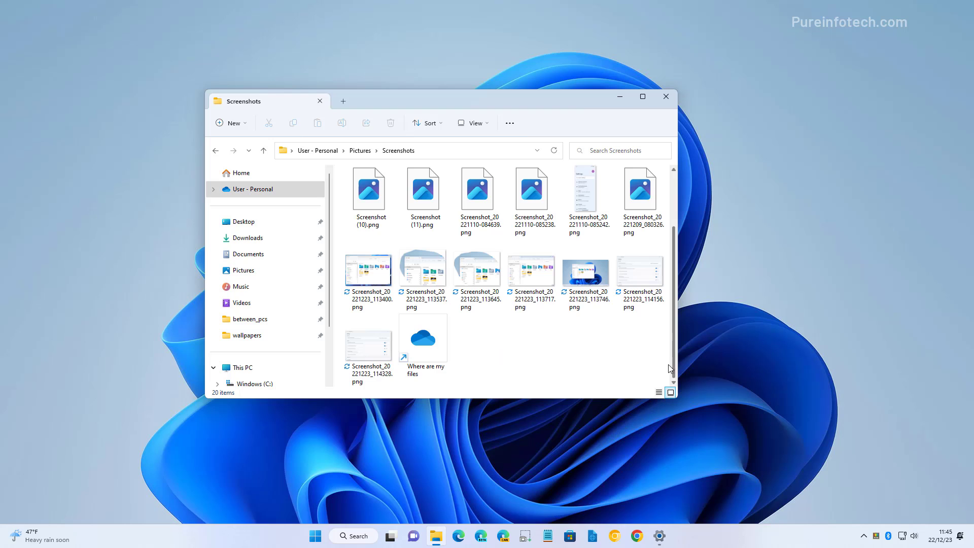
left_click(590, 282)
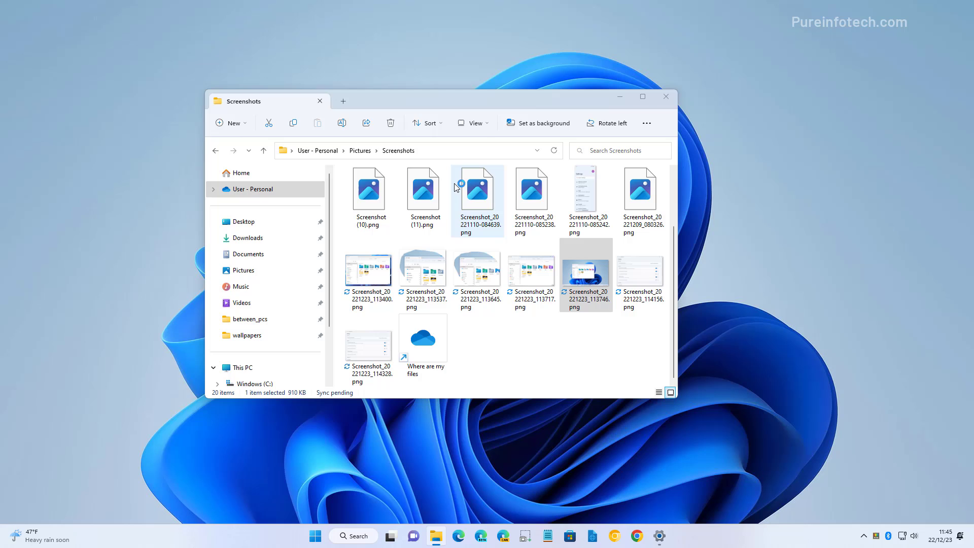
double_click(456, 188)
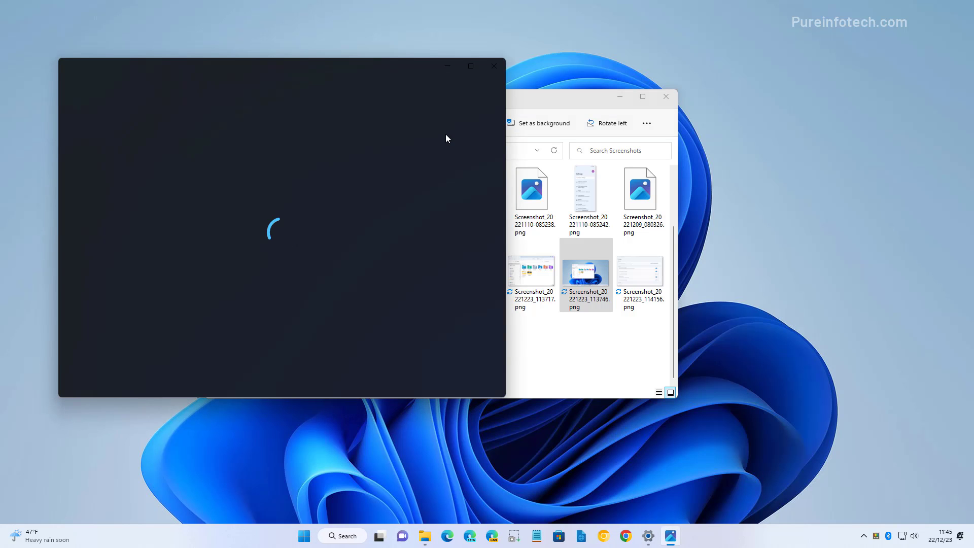